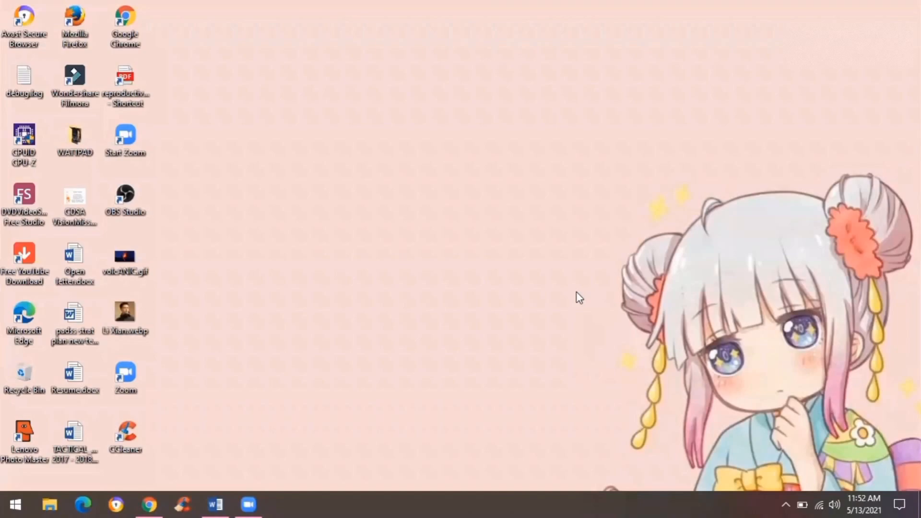
# Step: Launch Microsoft Access from the Start menu and browse its template gallery
pyautogui.click(13, 502)
pyautogui.click(157, 152)
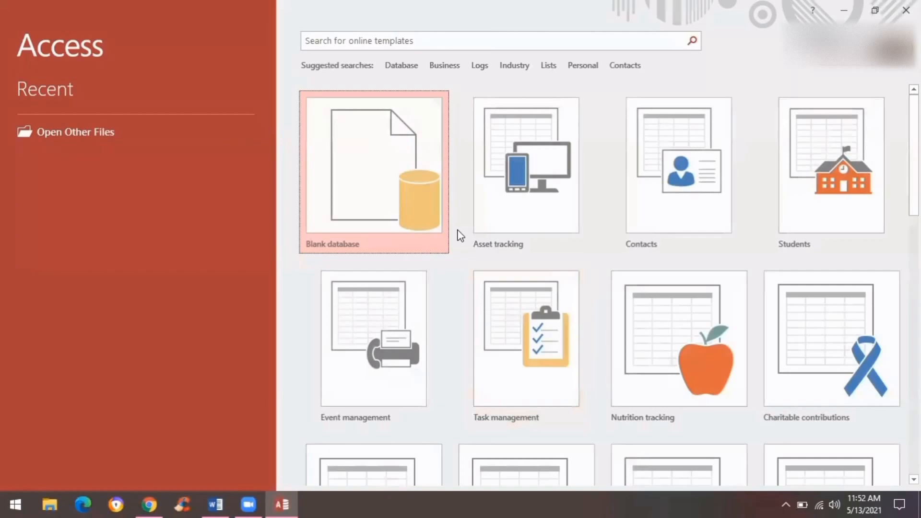
pyautogui.scroll(-10, 644, 322)
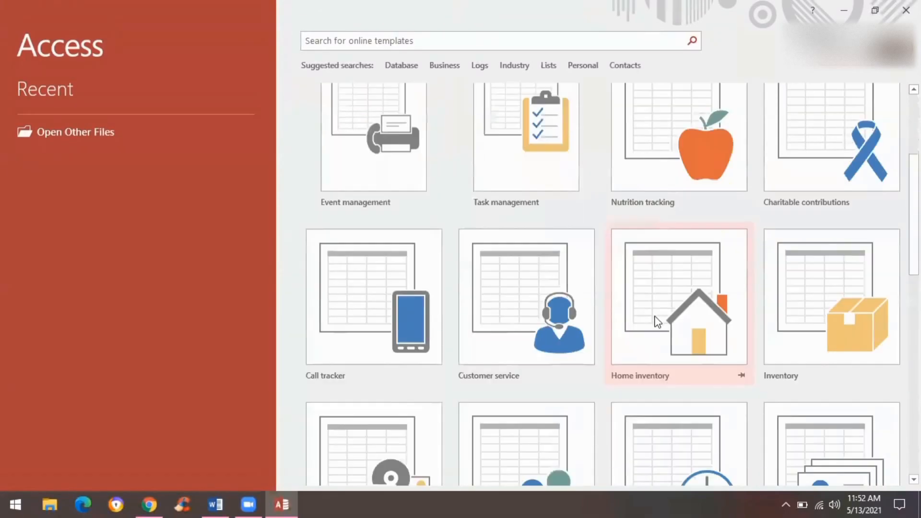
pyautogui.scroll(10, 664, 322)
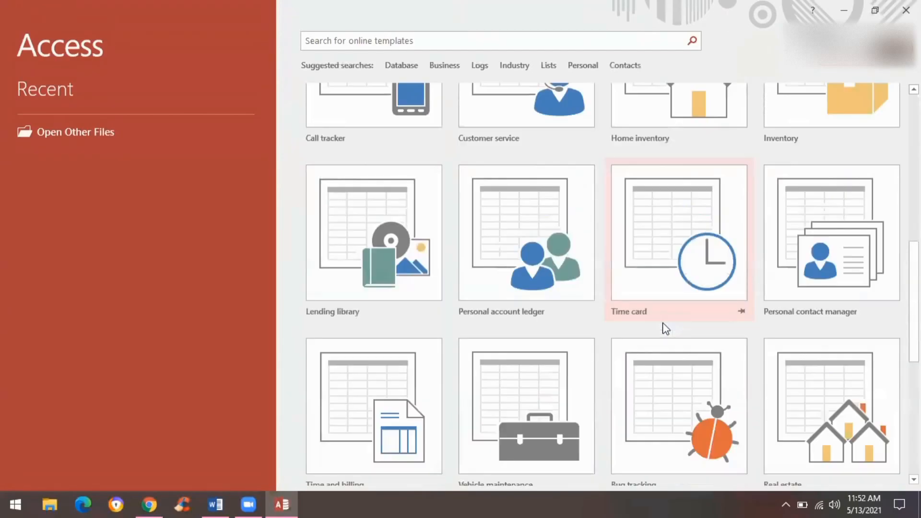
pyautogui.scroll(2, 663, 322)
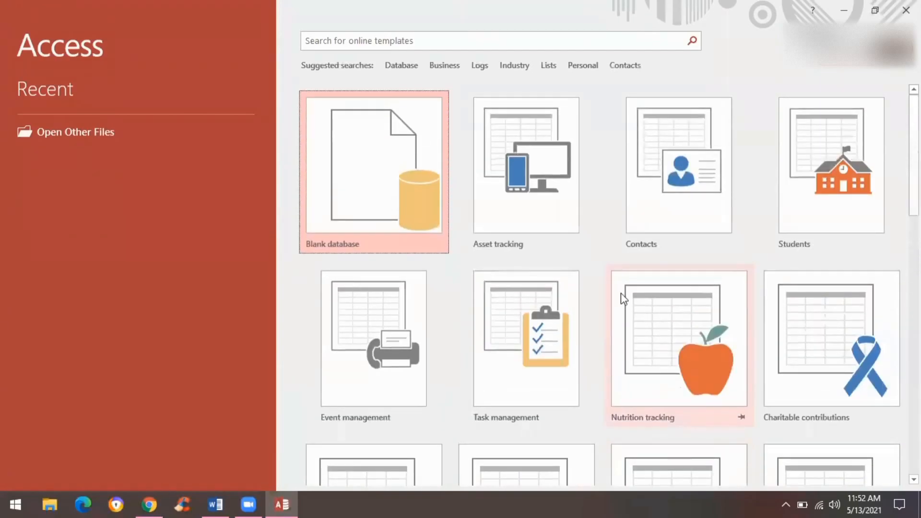
# Step: Create a blank database named 'OJT Master List'
pyautogui.click(381, 192)
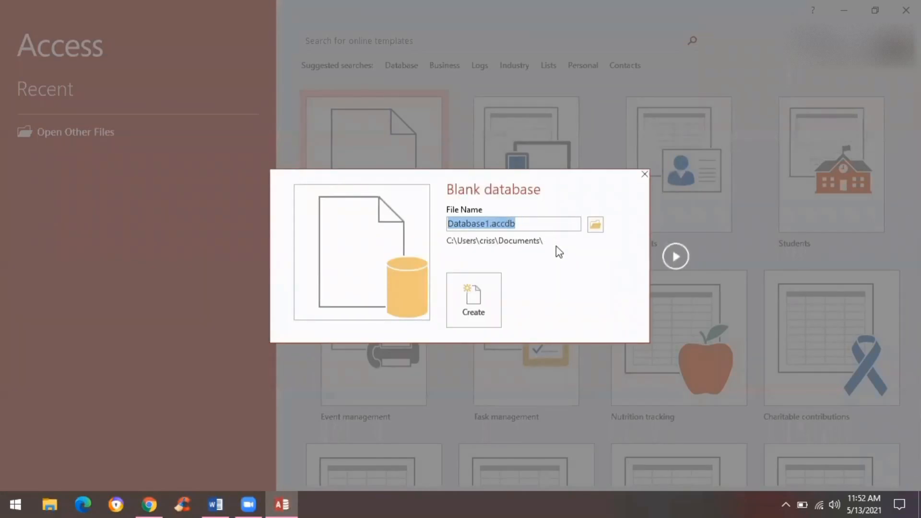
pyautogui.write('OJT')
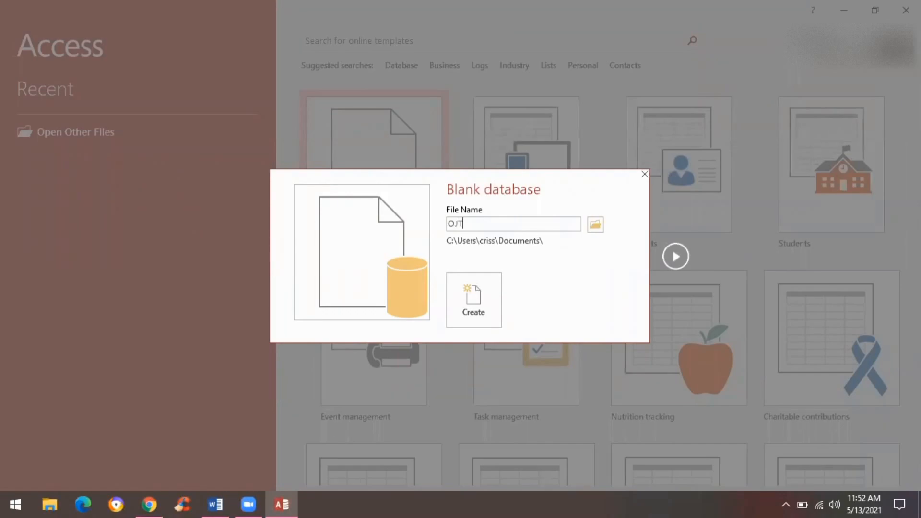
pyautogui.write(' Master List')
pyautogui.click(494, 296)
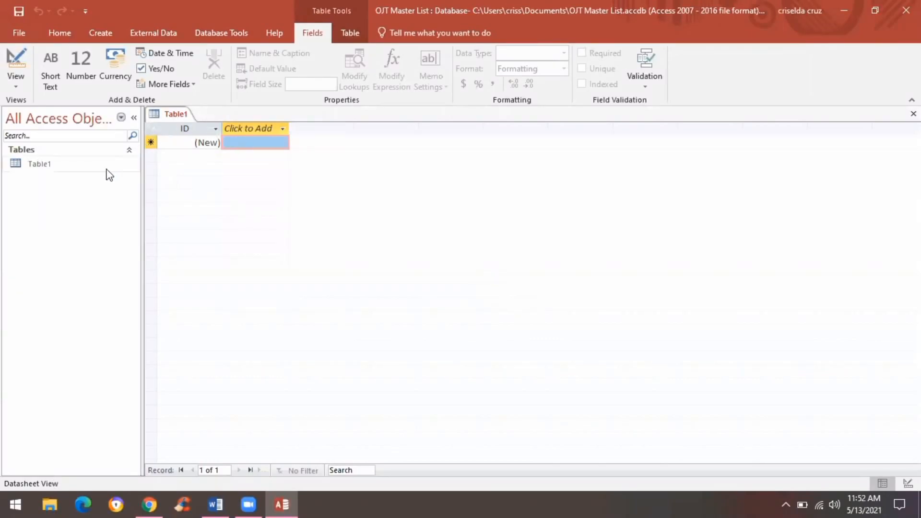
# Step: Switch Table1 to Design View, saving it under the name Table1
pyautogui.click(102, 33)
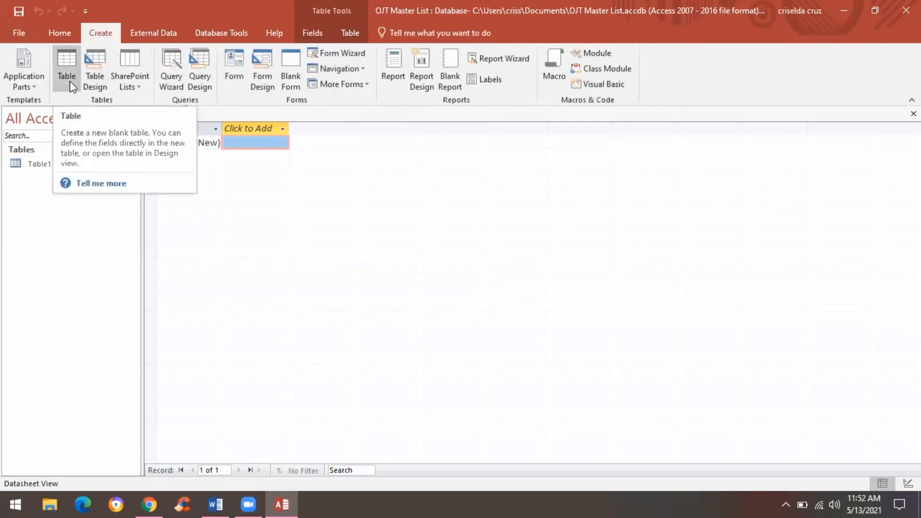
pyautogui.click(73, 33)
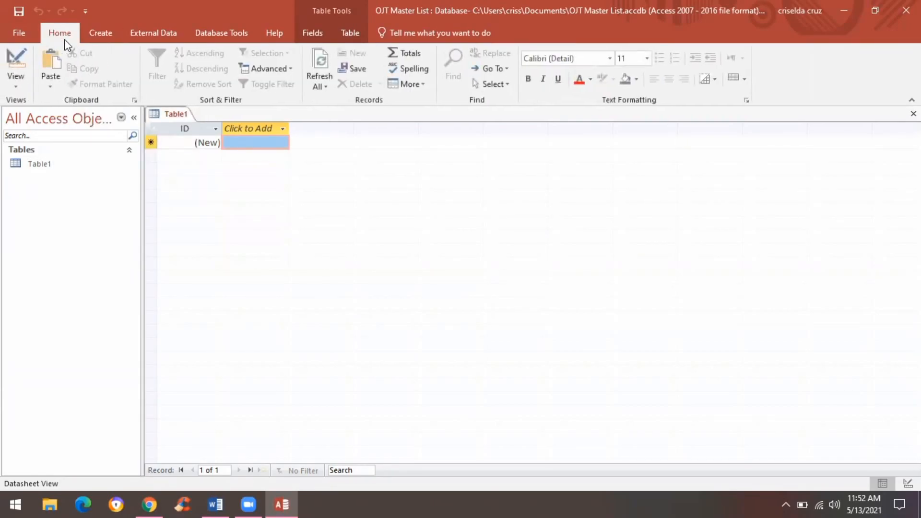
pyautogui.click(16, 81)
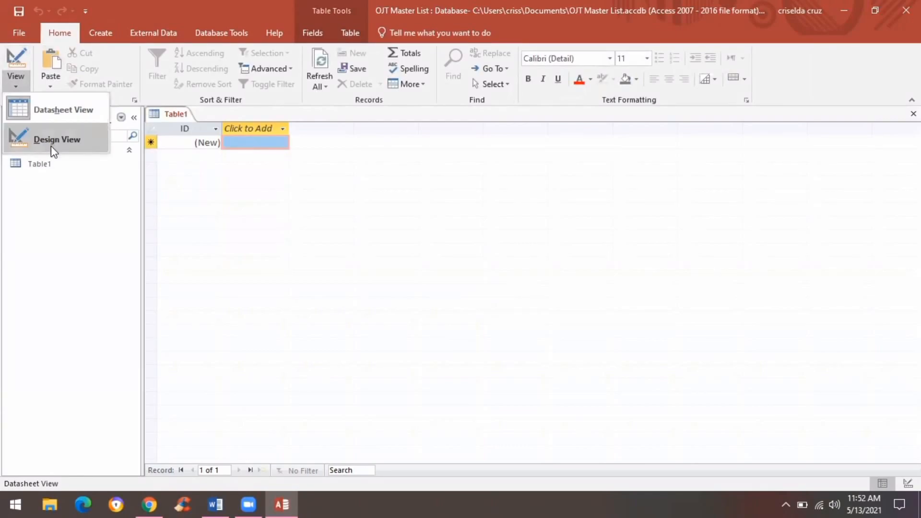
pyautogui.click(51, 144)
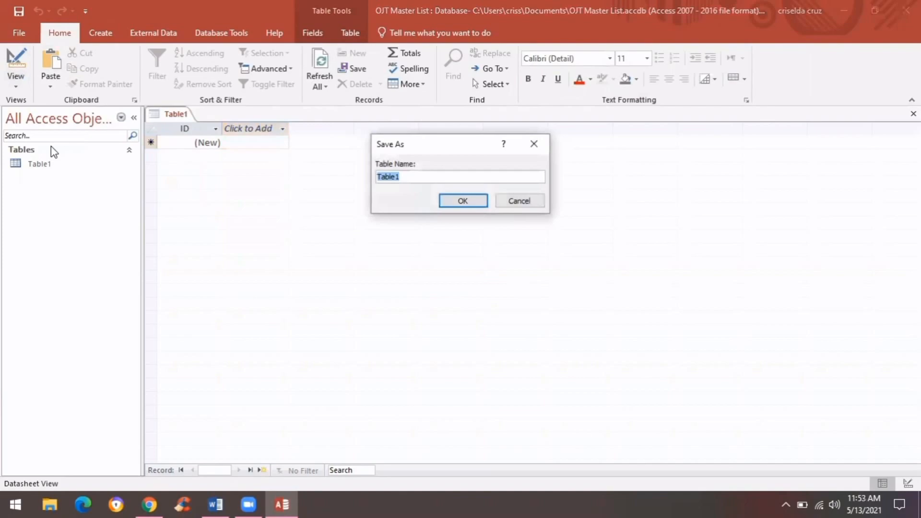
pyautogui.click(463, 202)
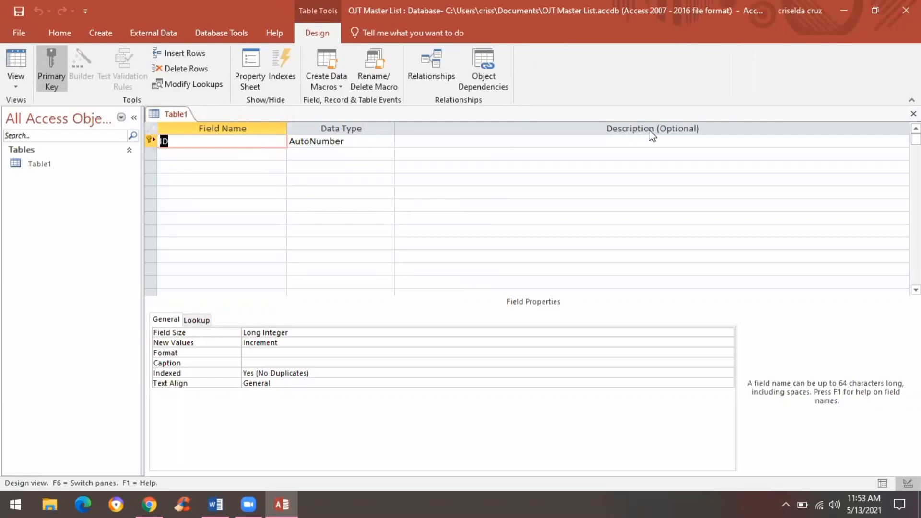
# Step: Rename the first field to ID Number with the Short Text data type
pyautogui.click(248, 145)
pyautogui.write('Number')
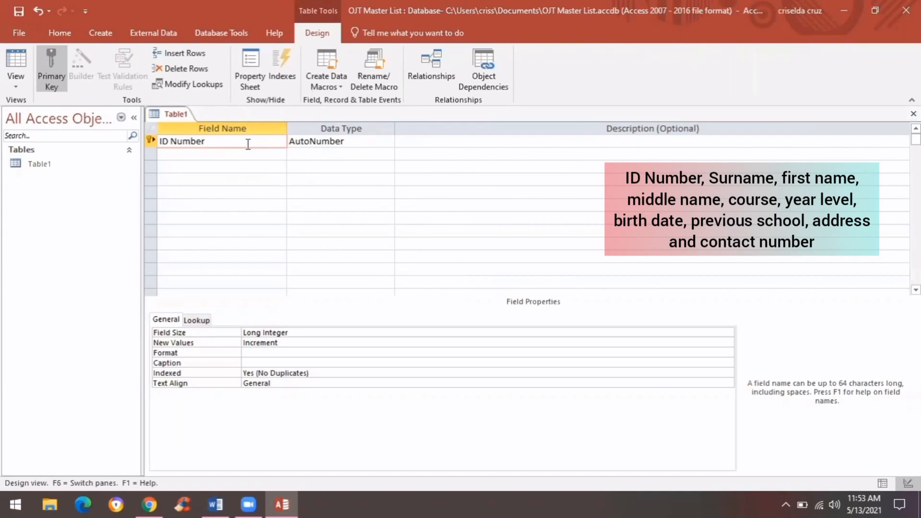
pyautogui.press('Tab')
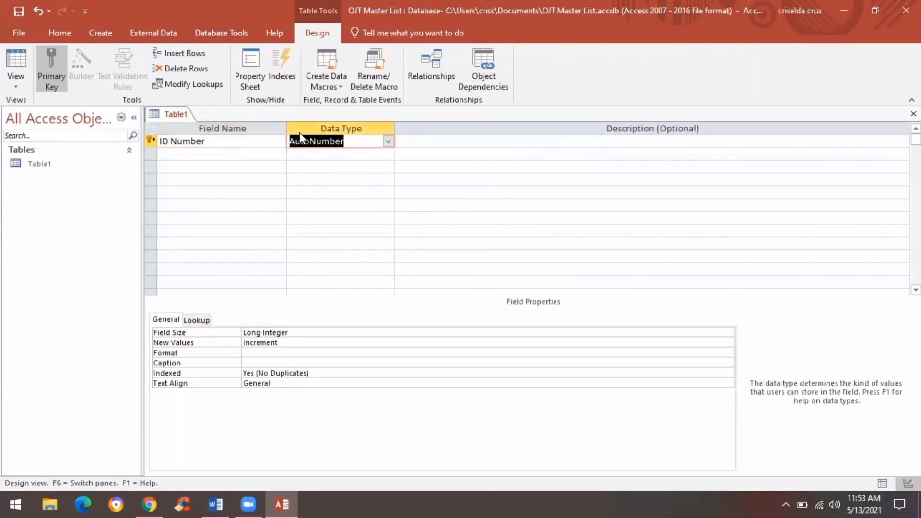
pyautogui.click(389, 143)
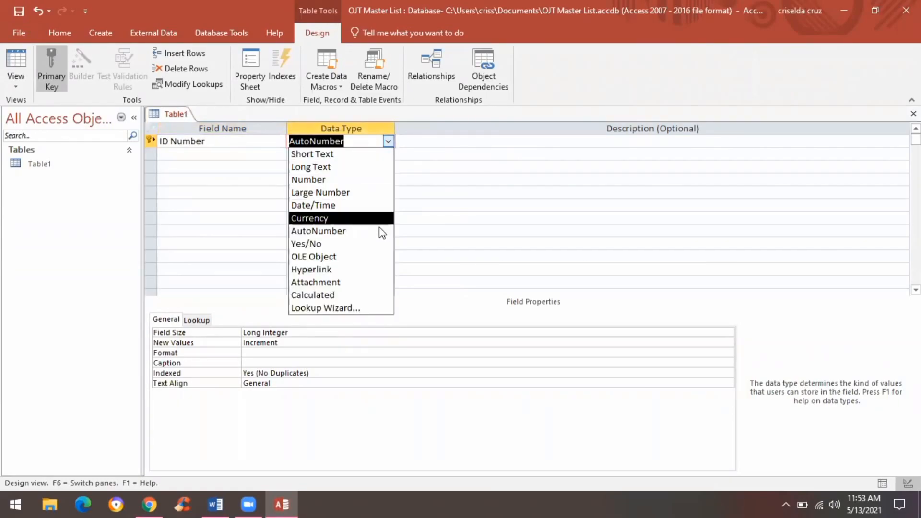
pyautogui.click(387, 154)
pyautogui.press('Tab')
# Step: Add Surname, First Name, Middle Name, Course and Year level as Short Text fields
pyautogui.press('Tab')
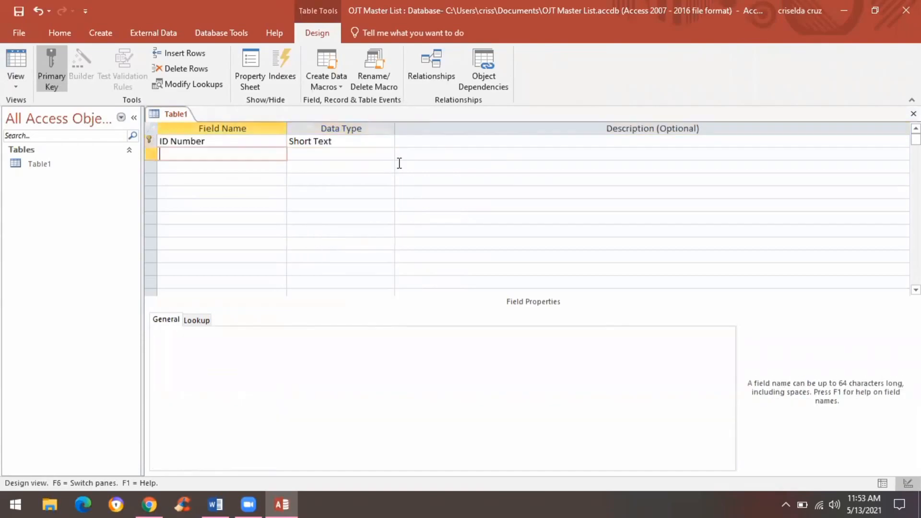
pyautogui.write('Surname')
pyautogui.press('Tab')
pyautogui.press('Tab')
pyautogui.press('Tab')
pyautogui.write('First Name')
pyautogui.press('Tab')
pyautogui.press('Tab')
pyautogui.press('Tab')
pyautogui.write('Middle Name')
pyautogui.press('Tab')
pyautogui.press('Tab')
pyautogui.press('Tab')
pyautogui.write('Course')
pyautogui.press('Tab')
pyautogui.press('Tab')
pyautogui.press('Tab')
pyautogui.write('Year level')
# Step: Add Birth date as a Date/Time field and Previous school as Long Text
pyautogui.press('Tab')
pyautogui.press('Tab')
pyautogui.press('Tab')
pyautogui.write('Birth date')
pyautogui.press('Tab')
pyautogui.click(388, 218)
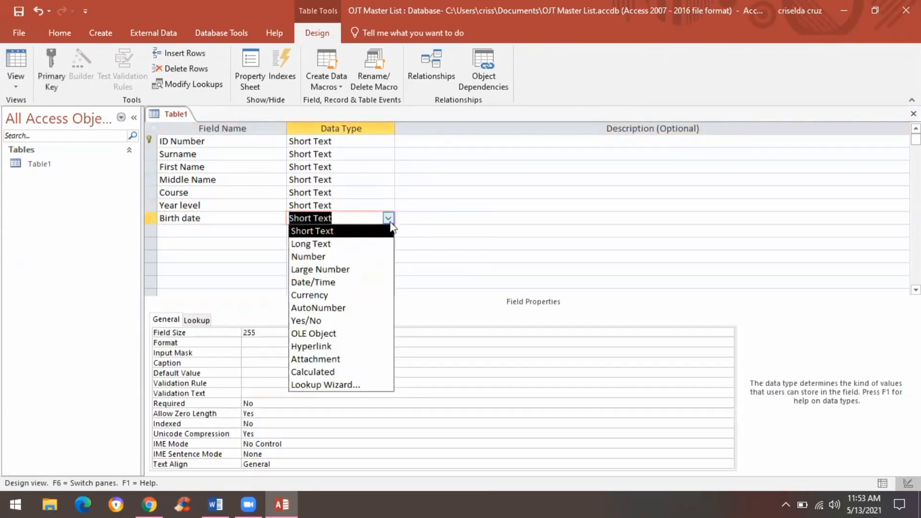
pyautogui.click(313, 282)
pyautogui.press('Tab')
pyautogui.press('Tab')
pyautogui.write('Previous school')
pyautogui.press('Tab')
pyautogui.click(388, 231)
pyautogui.click(386, 259)
pyautogui.press('Tab')
pyautogui.press('Tab')
# Step: Add Address as a Long Text field and Contact number as a Number field
pyautogui.write('Address')
pyautogui.press('Tab')
pyautogui.click(388, 244)
pyautogui.click(384, 272)
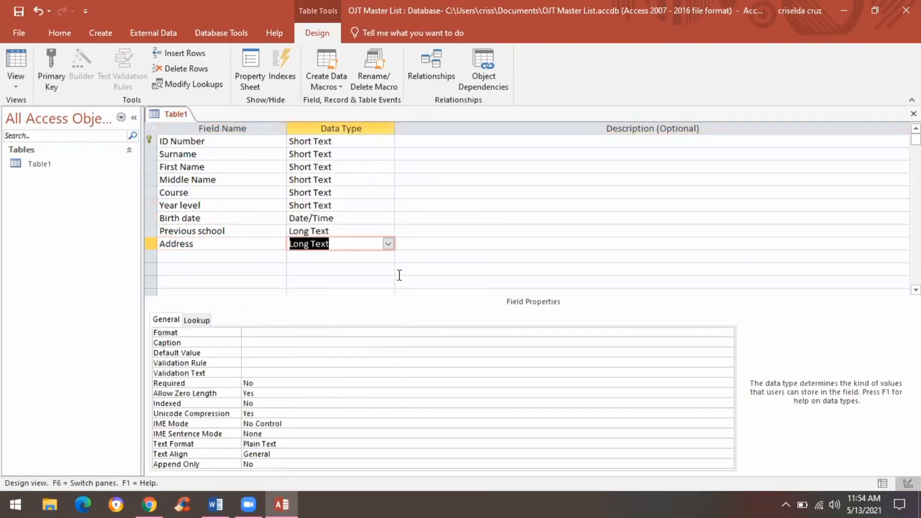
pyautogui.press('Tab')
pyautogui.press('Tab')
pyautogui.write('Contact number')
pyautogui.press('Tab')
pyautogui.click(388, 257)
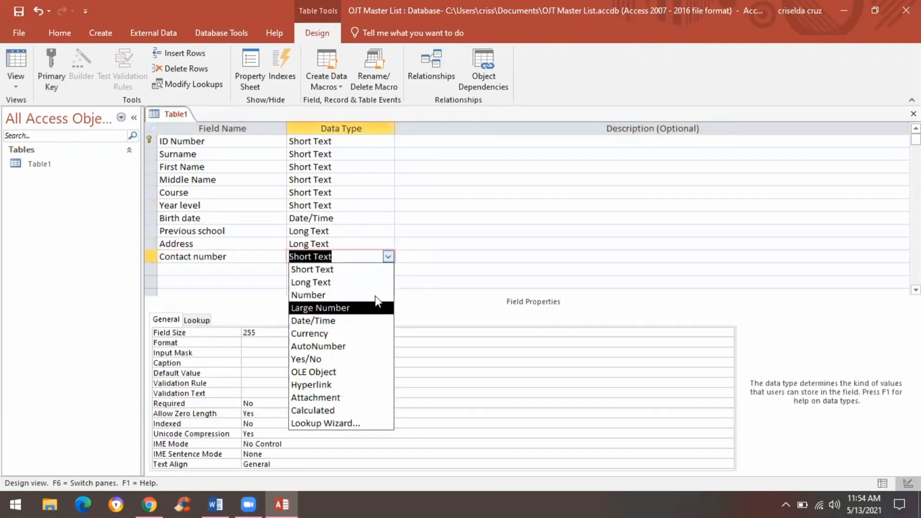
pyautogui.click(374, 295)
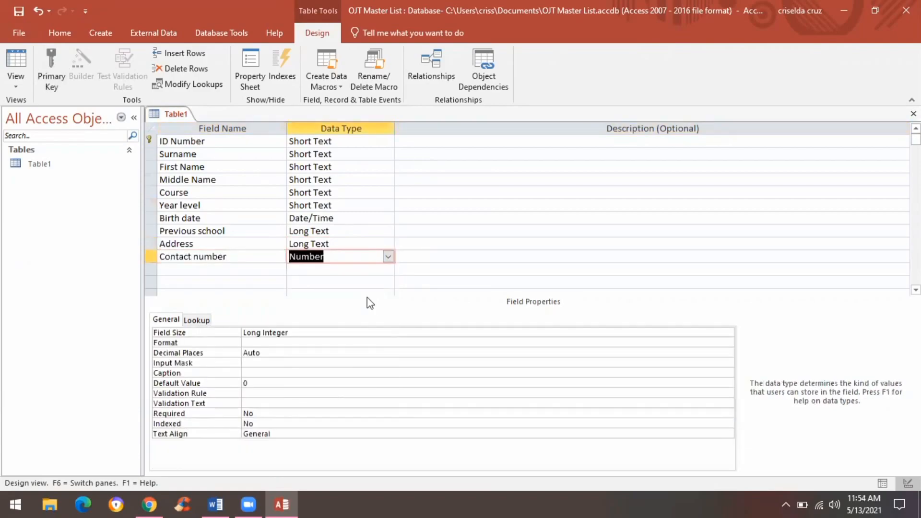
pyautogui.click(613, 333)
pyautogui.click(728, 333)
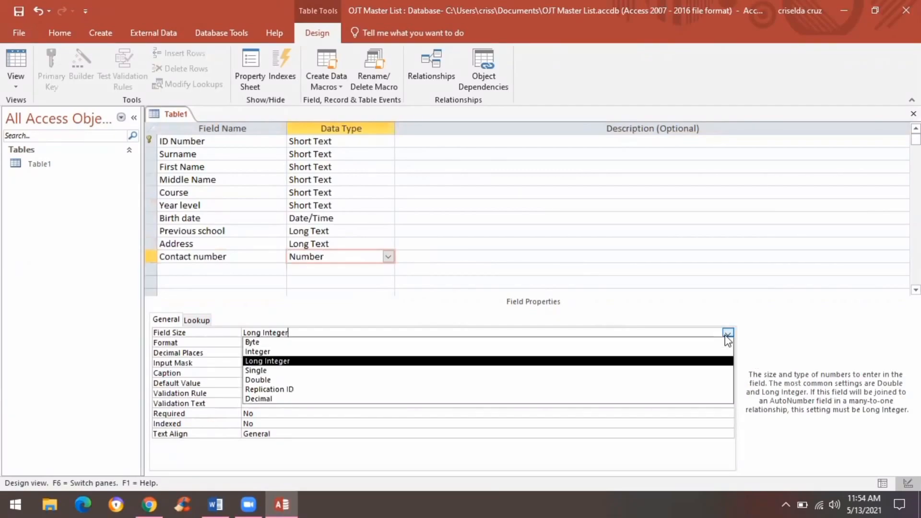
pyautogui.click(552, 394)
pyautogui.click(583, 343)
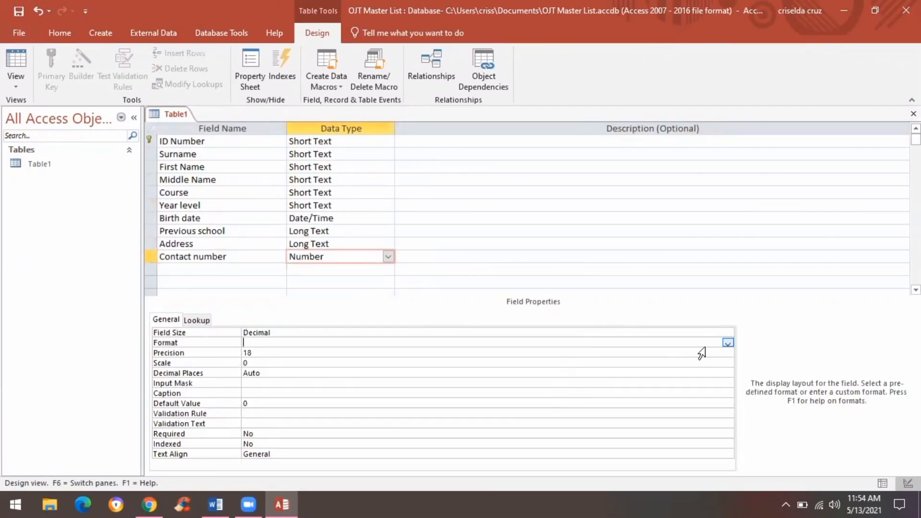
pyautogui.write('00000000000')
pyautogui.click(727, 343)
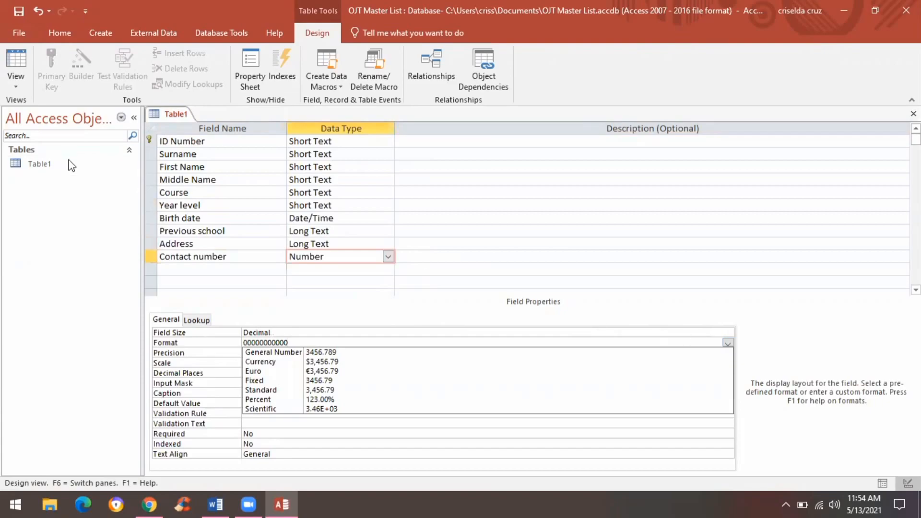
pyautogui.click(19, 84)
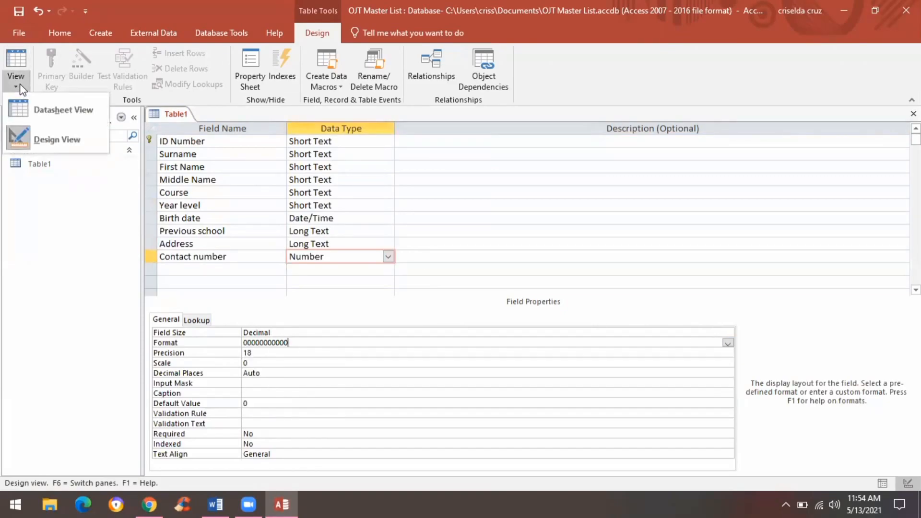
pyautogui.click(70, 121)
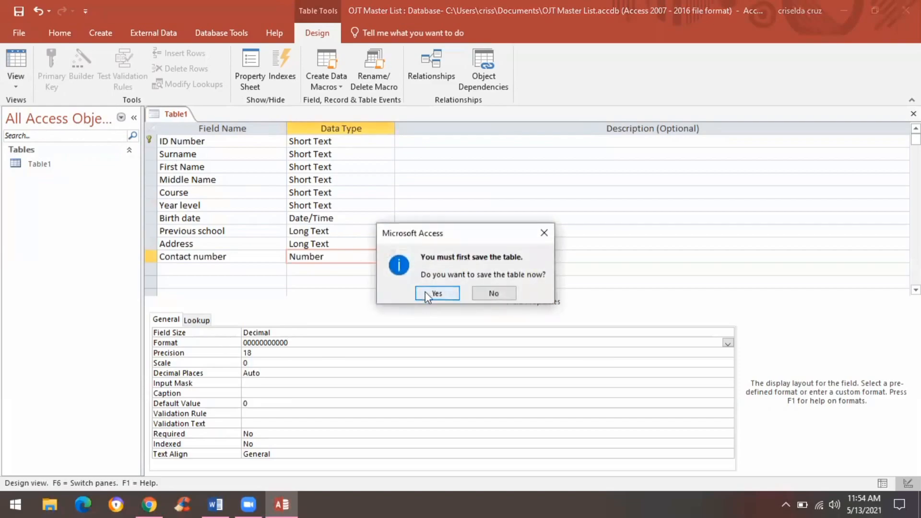
# Step: Save the table, then enter the first student's ID, full name, course BSBA- FM and 2nd yr
pyautogui.click(425, 292)
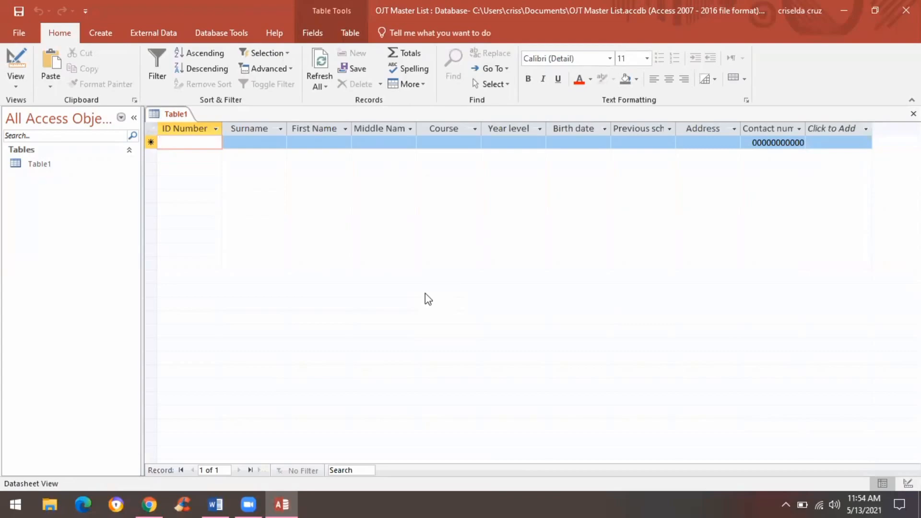
pyautogui.press('Tab')
pyautogui.press('Tab')
pyautogui.press('Tab')
pyautogui.press('Tab')
pyautogui.press('capslock')
pyautogui.write('BSBA- FM')
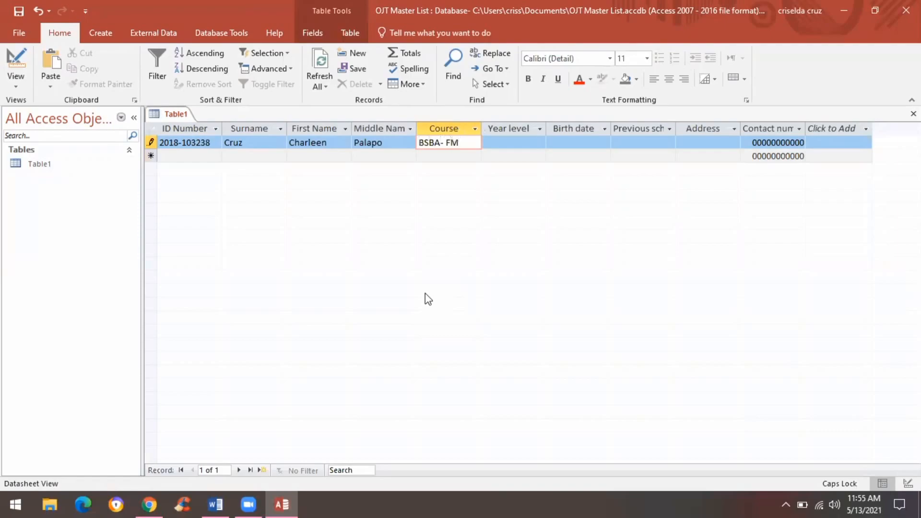
pyautogui.press('Tab')
pyautogui.press('capslock')
pyautogui.write('2nd yr')
# Step: Complete the first record with birth date 1/31/2000, previous school 'Colegio de San', address and contact number
pyautogui.press('Tab')
pyautogui.write('1/31/2000')
pyautogui.press('Tab')
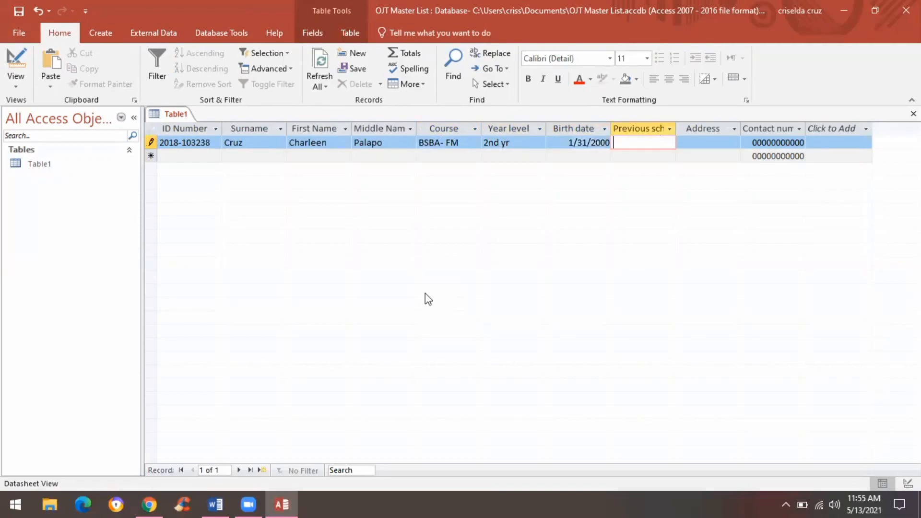
pyautogui.write('Colegio de San')
pyautogui.press('Tab')
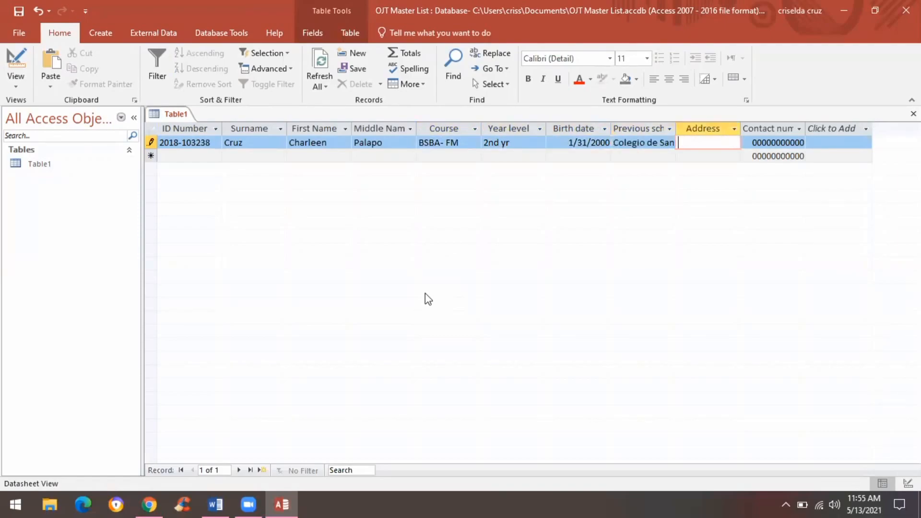
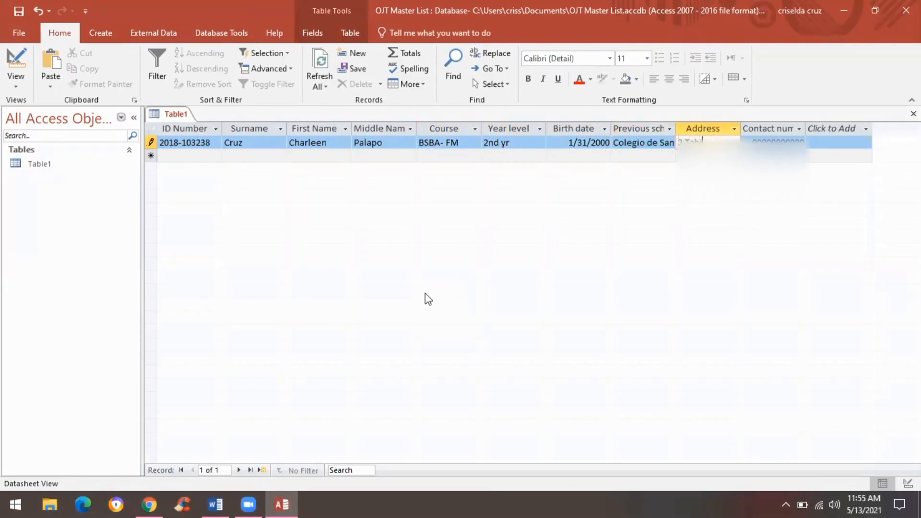
pyautogui.press('Tab')
pyautogui.write('09')
pyautogui.press('Tab')
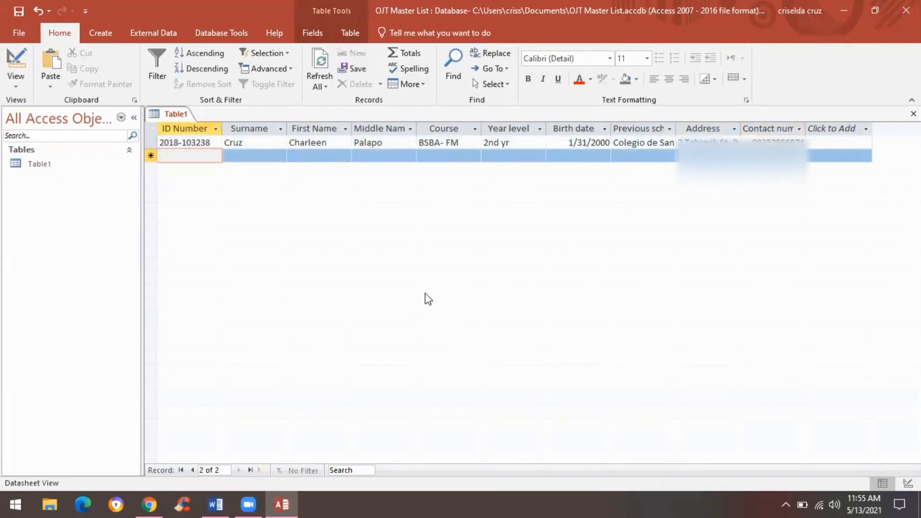
# Step: Start the second record with the student's ID, full name, course BSBA- FM and 2nd yr
pyautogui.press('Tab')
pyautogui.write('y\\')
pyautogui.press('BackSpace')
pyautogui.press('BackSpace')
pyautogui.press('Tab')
pyautogui.press('Tab')
pyautogui.press('Tab')
pyautogui.press('capslock')
pyautogui.write('BSBA- FM')
pyautogui.press('Tab')
pyautogui.press('capslock')
pyautogui.write('2nd yr')
# Step: Give the second record birth date 02/02/2001 and previous school Mataas na Paaralang Neptali A Gonzales
pyautogui.press('Tab')
pyautogui.write('02/02/2001')
pyautogui.press('Tab')
pyautogui.write('Mataa')
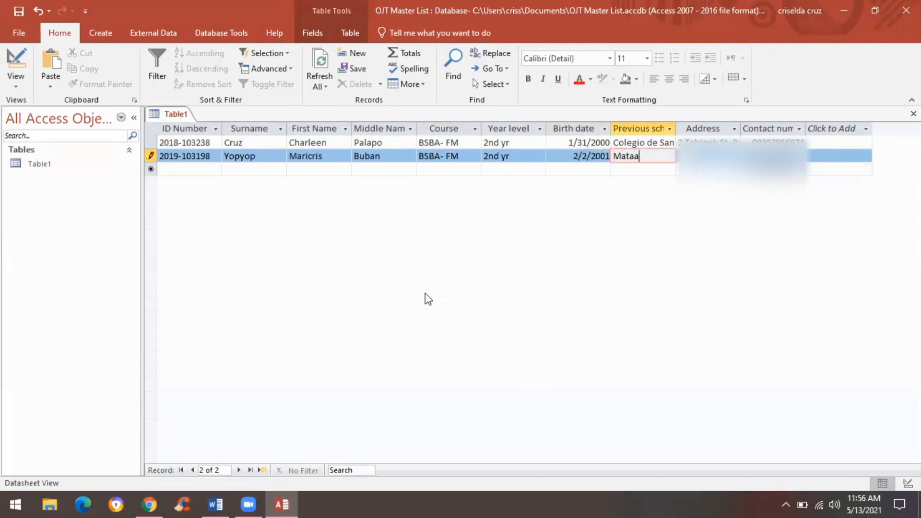
pyautogui.write('s na Paaralang Neptali A Gon')
pyautogui.write('zales')
pyautogui.press('Tab')
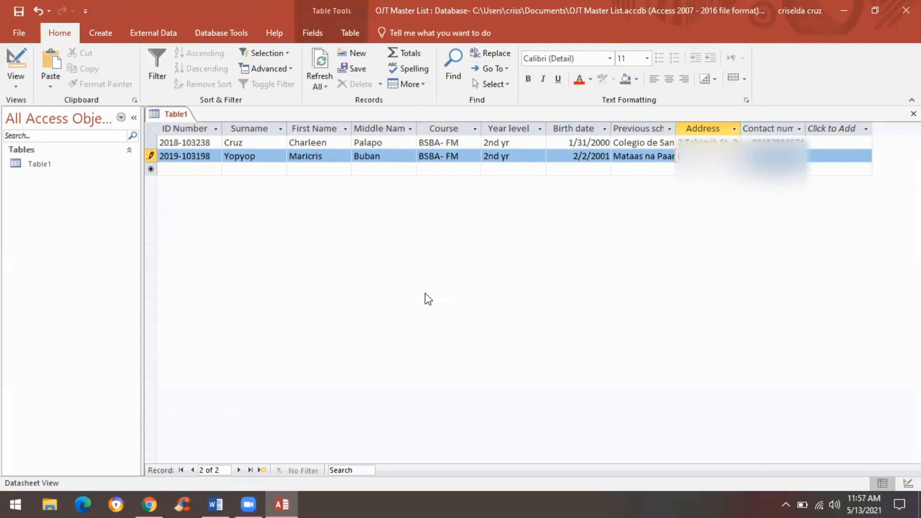
pyautogui.press('Tab')
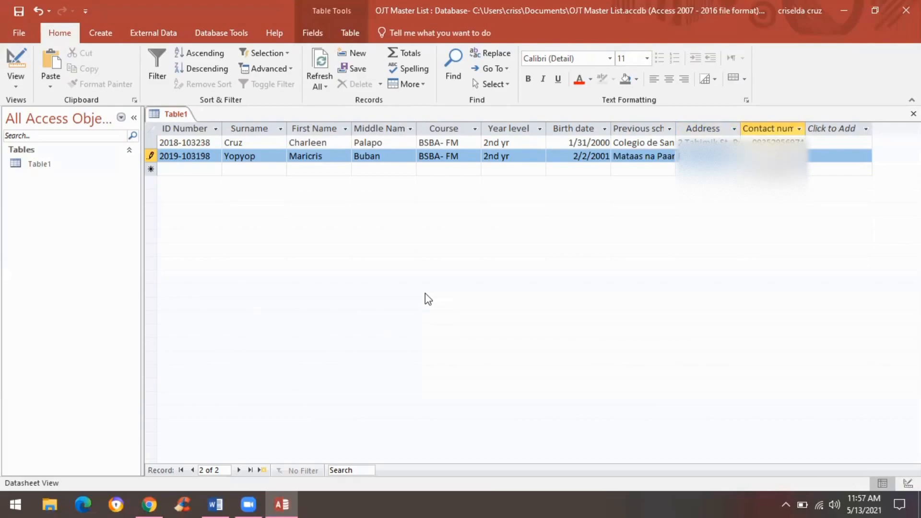
# Step: Begin the third record with the student's ID, full name, course BSBA- FM and 2nd yr
pyautogui.press('Tab')
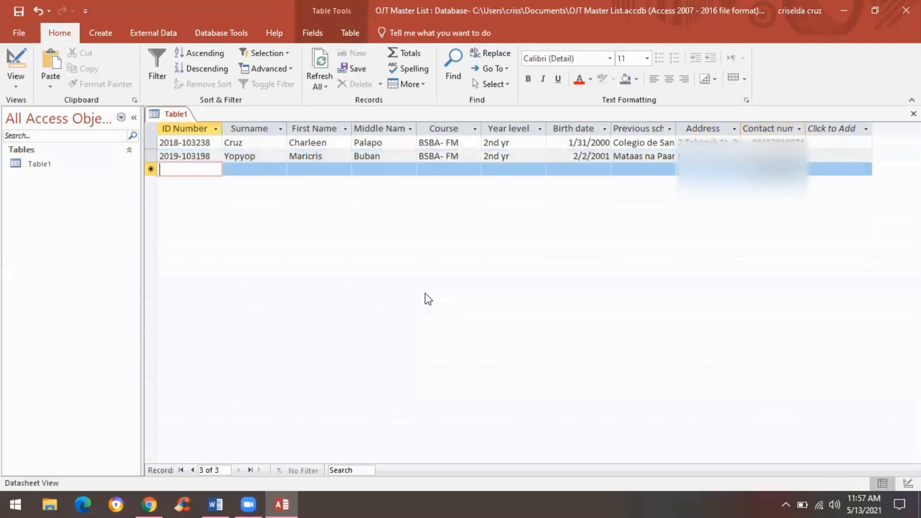
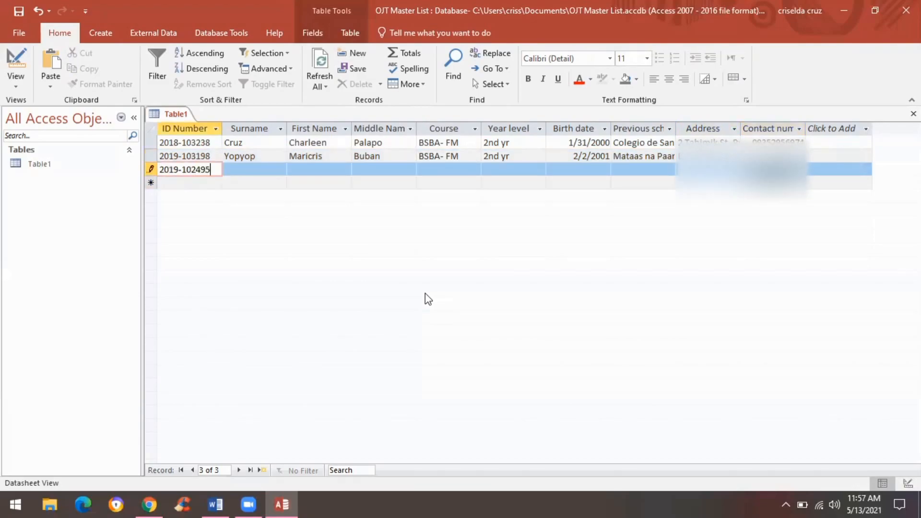
pyautogui.press('Tab')
pyautogui.press('Tab')
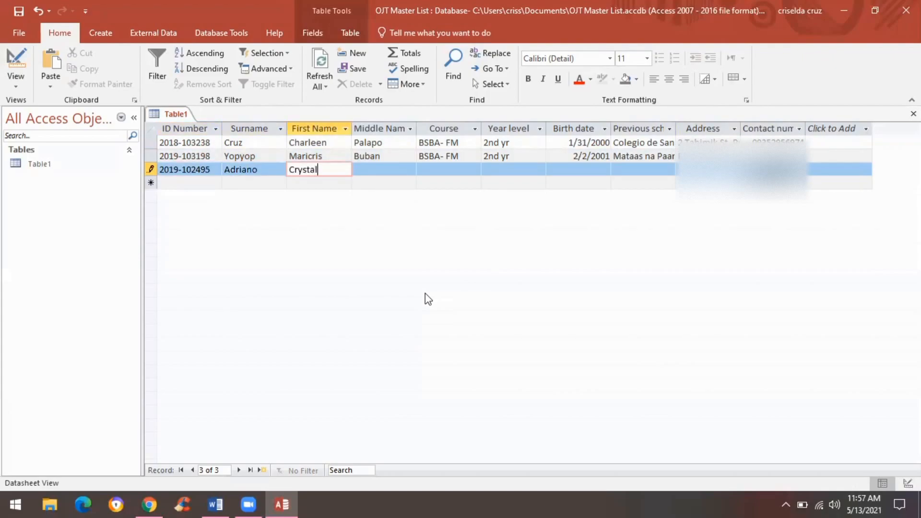
pyautogui.press('Tab')
pyautogui.press('Tab')
pyautogui.press('capslock')
pyautogui.write('BSBA- FM')
pyautogui.press('Tab')
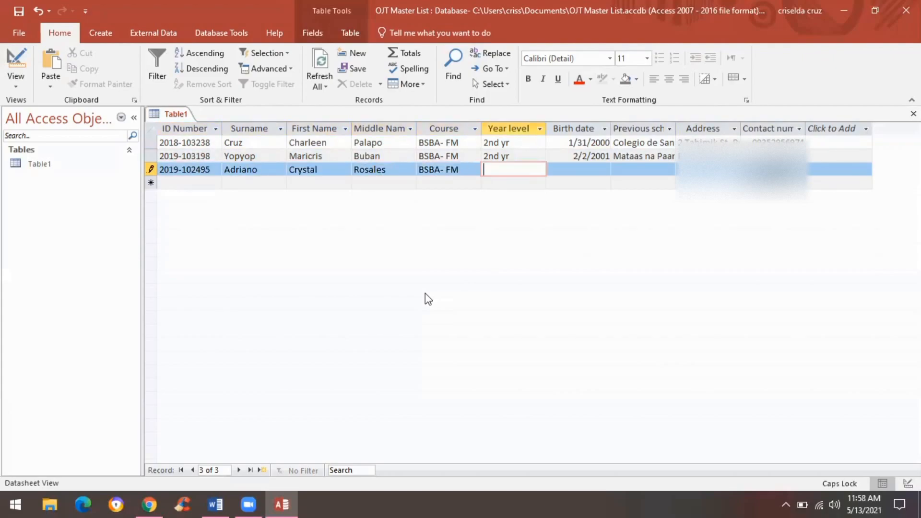
pyautogui.press('capslock')
pyautogui.write('2nd yr')
pyautogui.press('Tab')
pyautogui.write('10/30/2000')
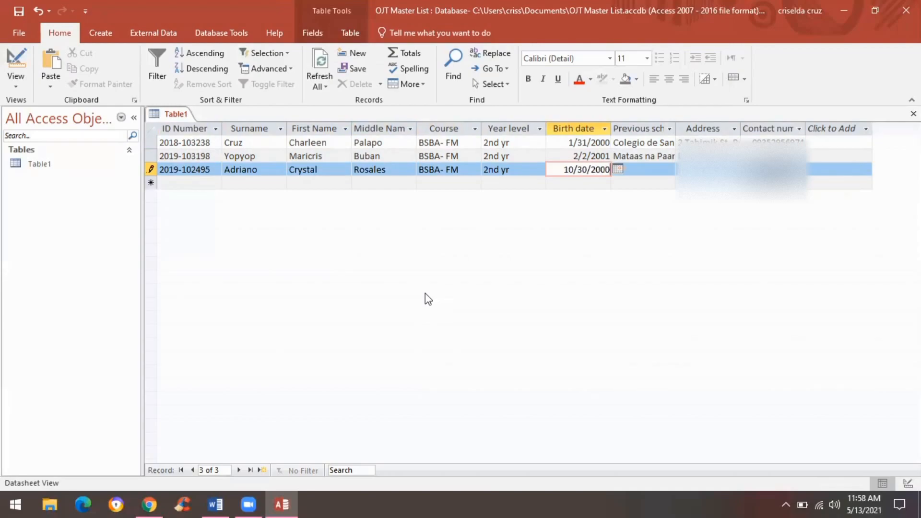
pyautogui.press('Tab')
pyautogui.write('Manila Tytana College')
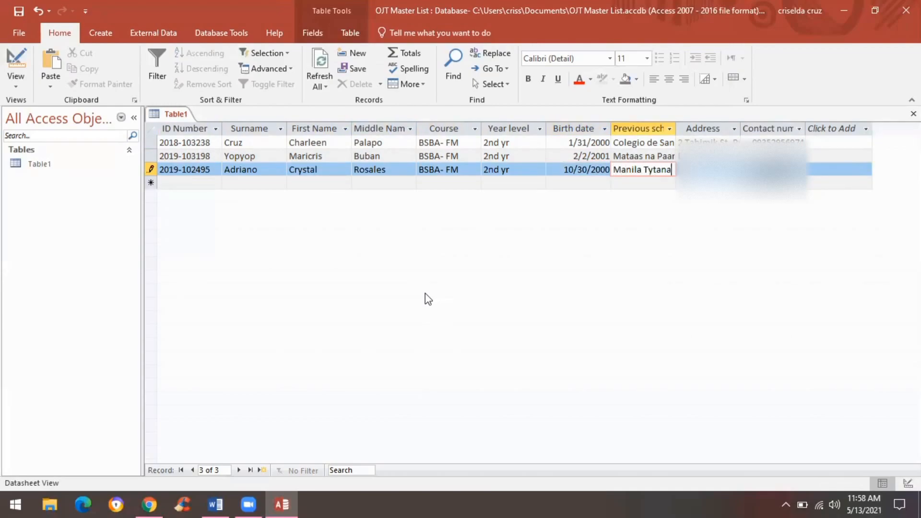
pyautogui.press('Tab')
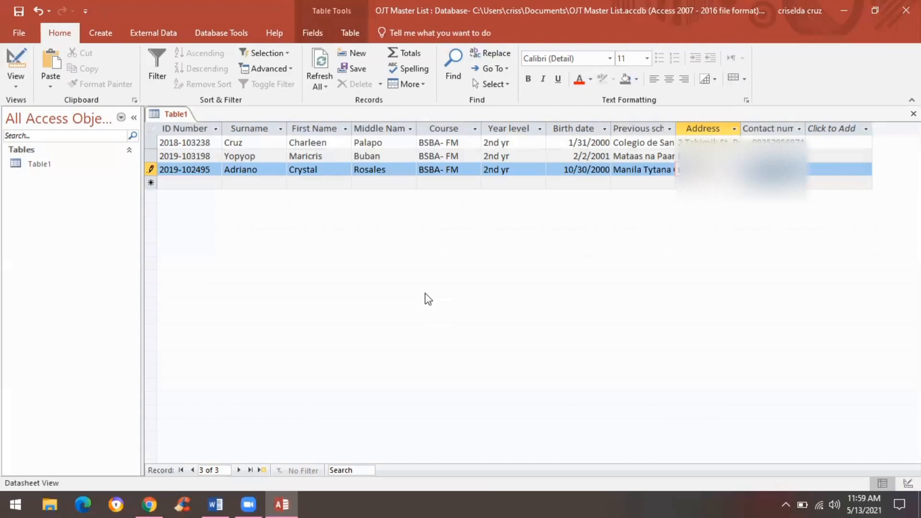
pyautogui.press('Tab')
pyautogui.press('BackSpace')
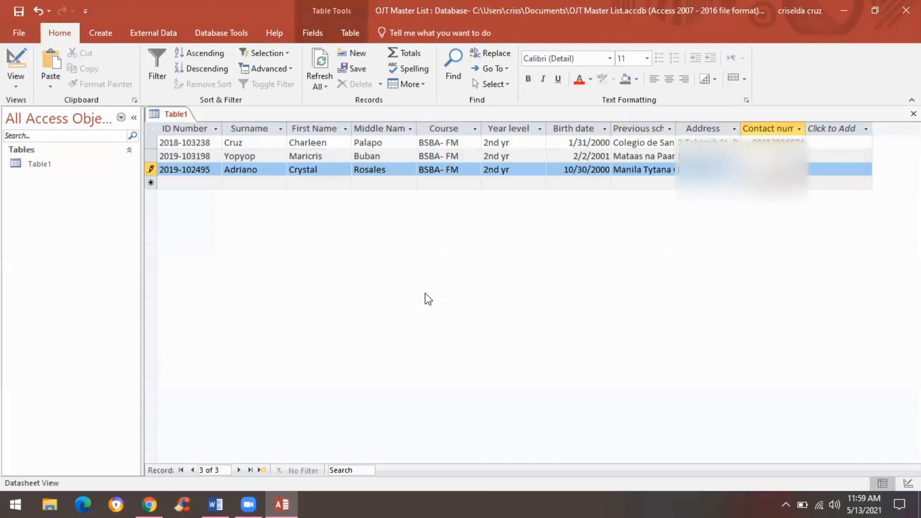
pyautogui.press('Tab')
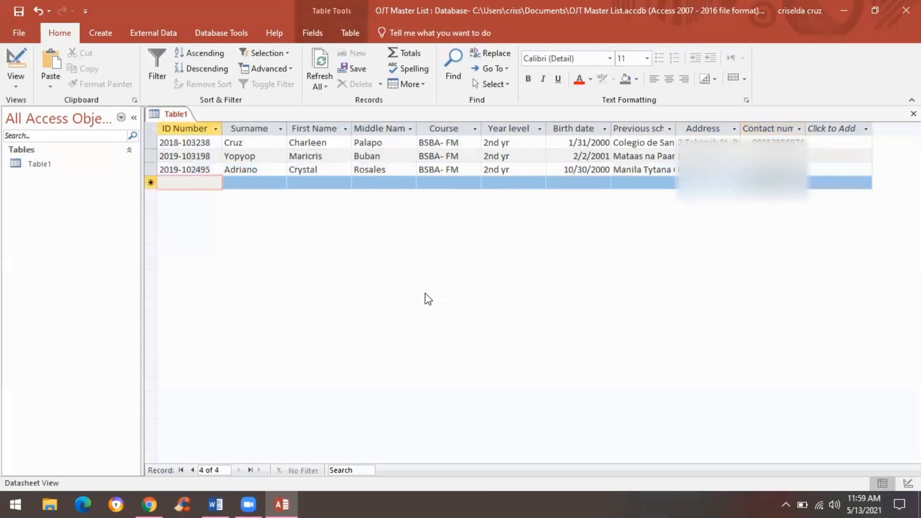
pyautogui.press('Tab')
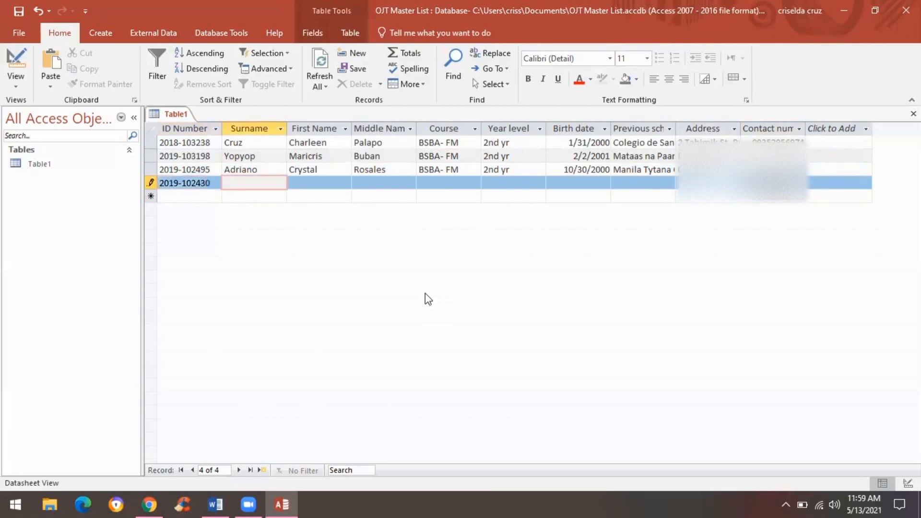
pyautogui.press('Tab')
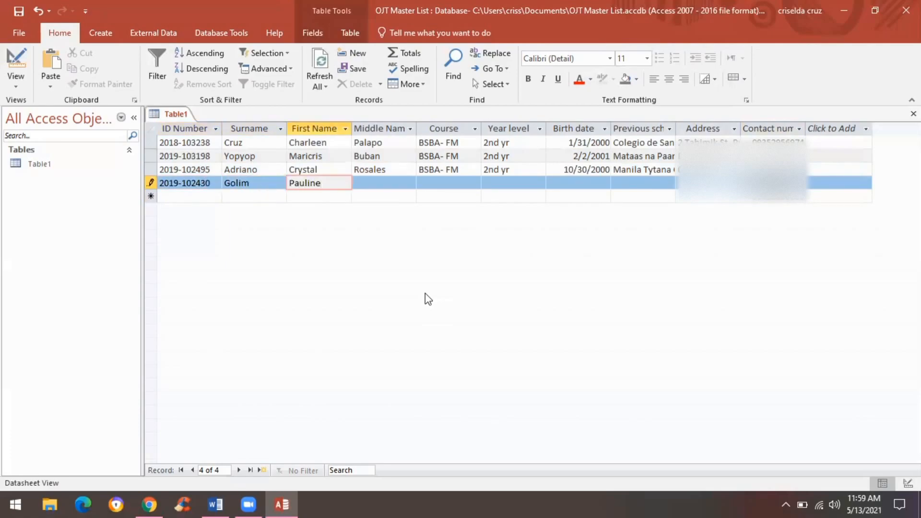
pyautogui.press('Tab')
pyautogui.press('Tab')
pyautogui.press('capslock')
pyautogui.write('BSBA- FM')
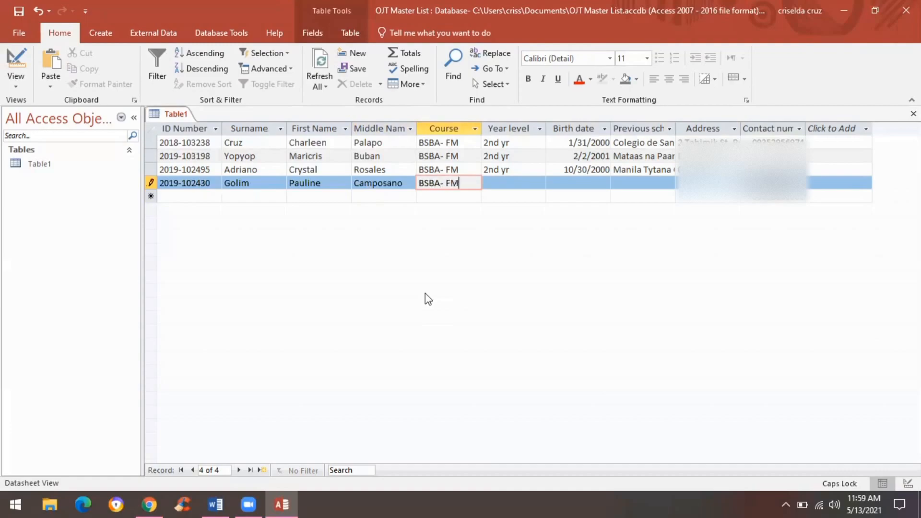
pyautogui.press('Tab')
pyautogui.write('2')
pyautogui.press('capslock')
pyautogui.write('nd tr')
pyautogui.press('Tab')
pyautogui.write('02/06/2001')
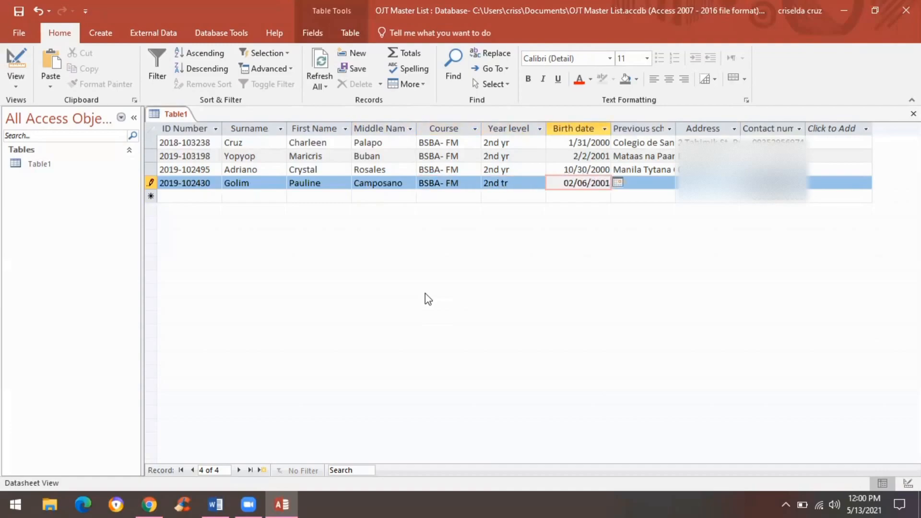
pyautogui.press('Tab')
pyautogui.write('Global City Innovati')
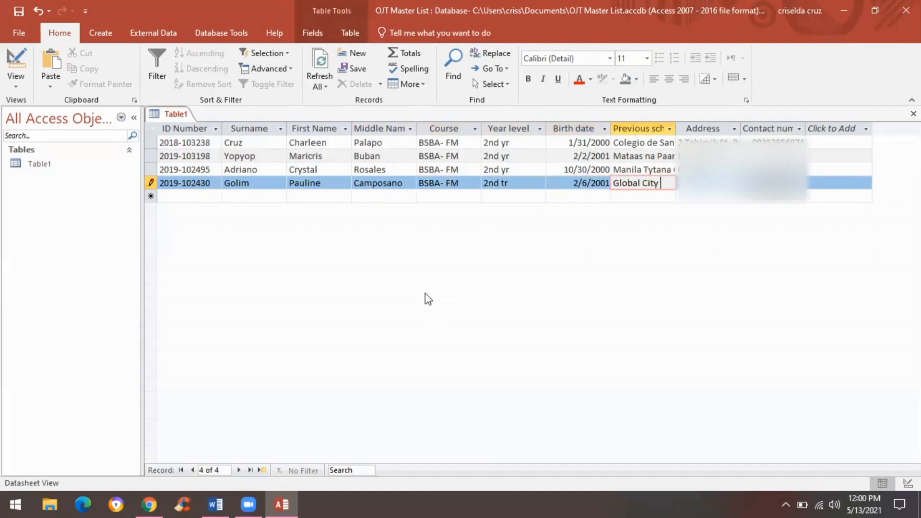
pyautogui.press('Tab')
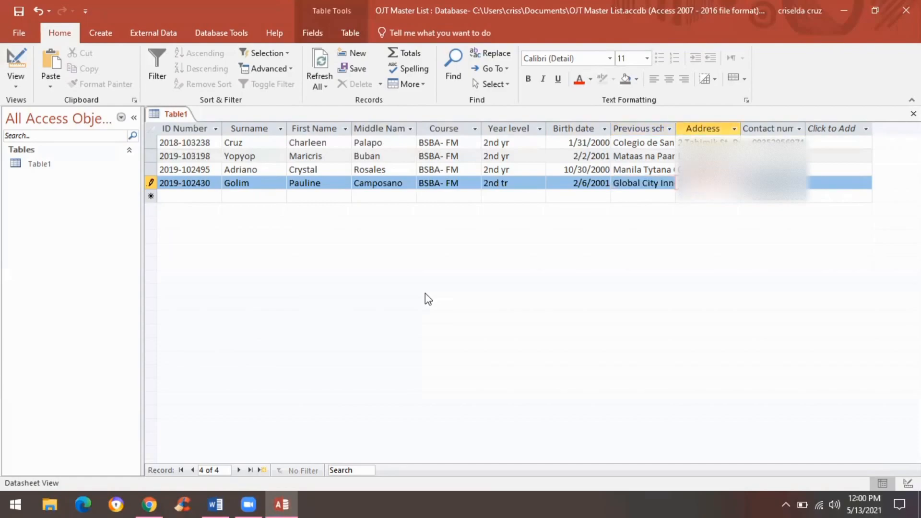
pyautogui.write('[unreadable][unreadable]')
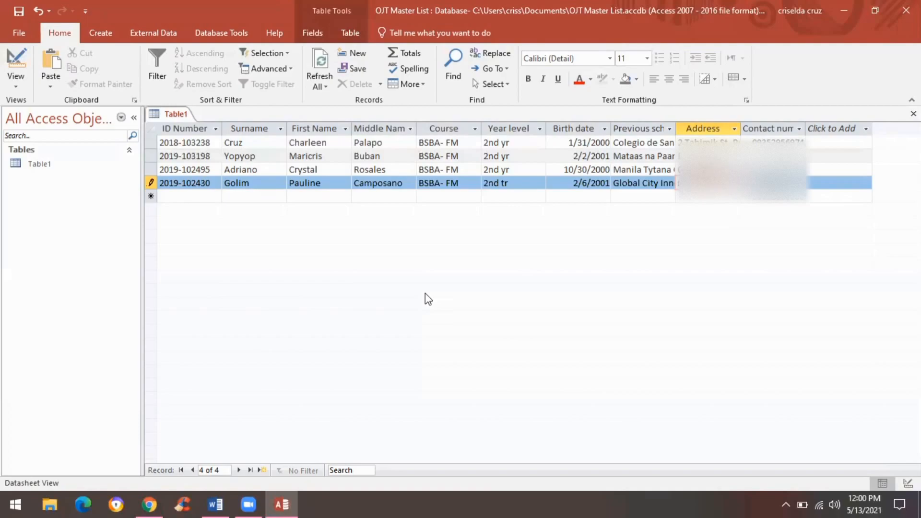
pyautogui.press('Tab')
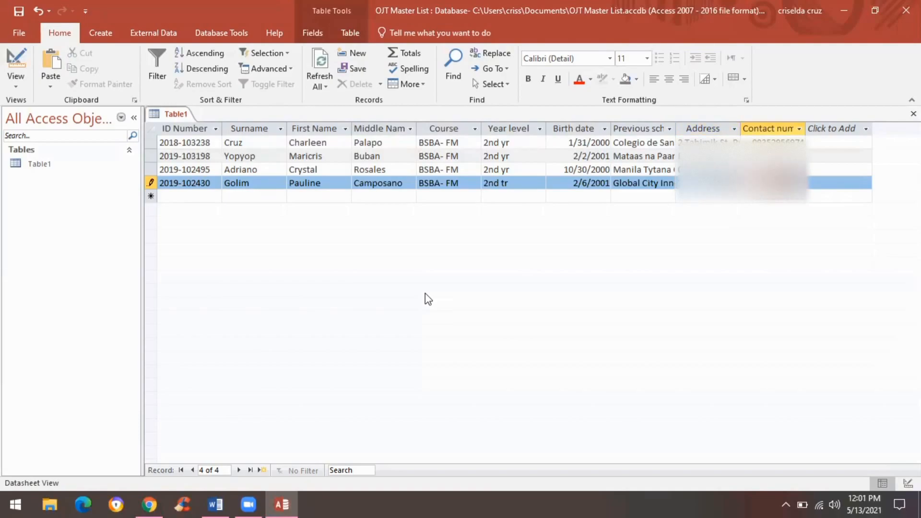
pyautogui.press('Tab')
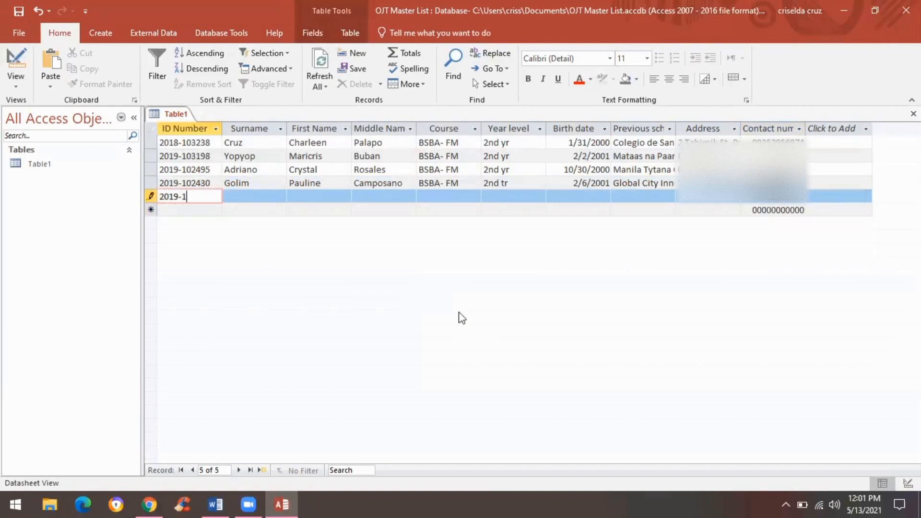
# Step: Enter the fifth student's surname and first name, with middle name None
pyautogui.press('Tab')
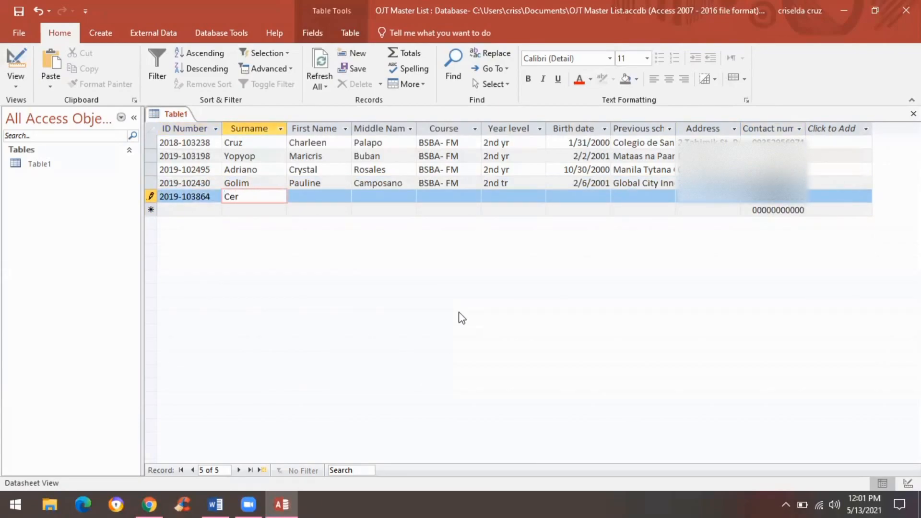
pyautogui.press('Tab')
pyautogui.press('Tab')
pyautogui.write('None')
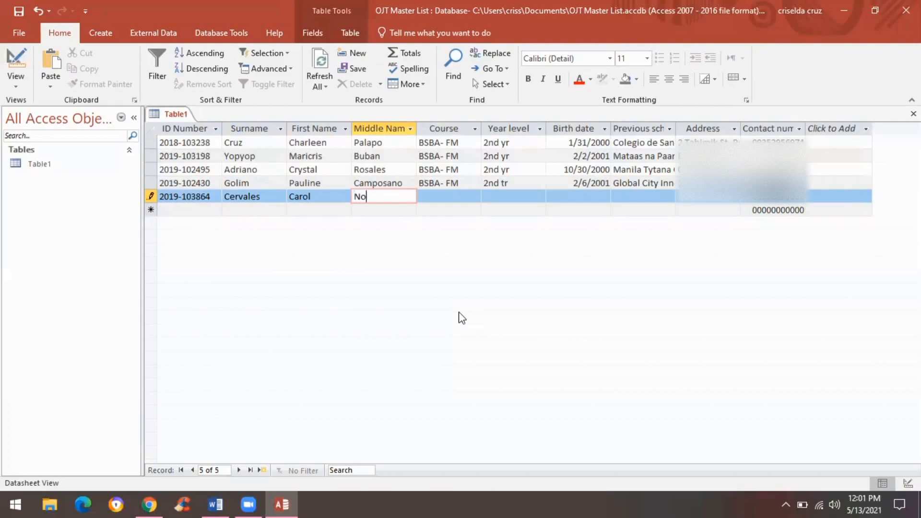
# Step: Enter course BSBA- FM, year level 2nd yr and birth date 01/01/2001
pyautogui.press('Tab')
pyautogui.write('BSBA- FM')
pyautogui.press('Tab')
pyautogui.write('2nd yr')
pyautogui.press('Tab')
pyautogui.write('01/01')
pyautogui.write('/2001')
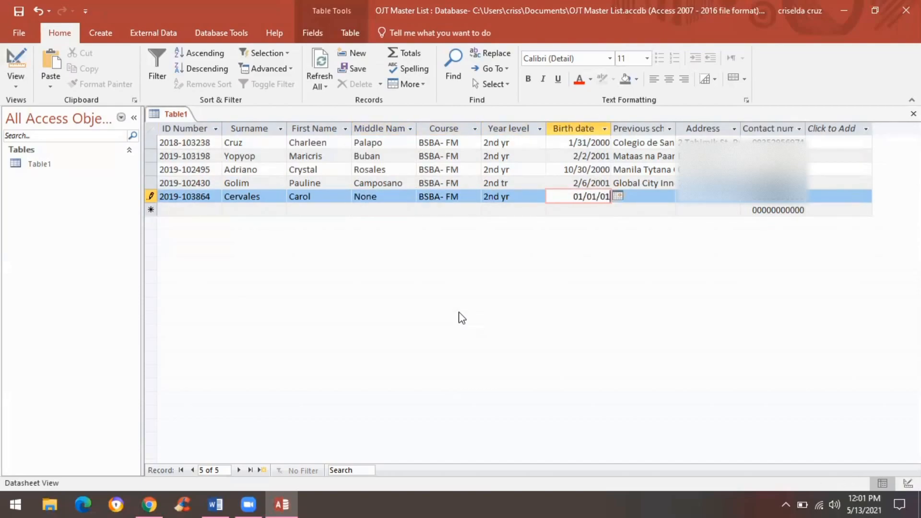
# Step: Add previous school 'Arellano University- Pasig Ca' and the address, save the record, and close Access
pyautogui.press('Tab')
pyautogui.write('Arellano University- Pasig Ca')
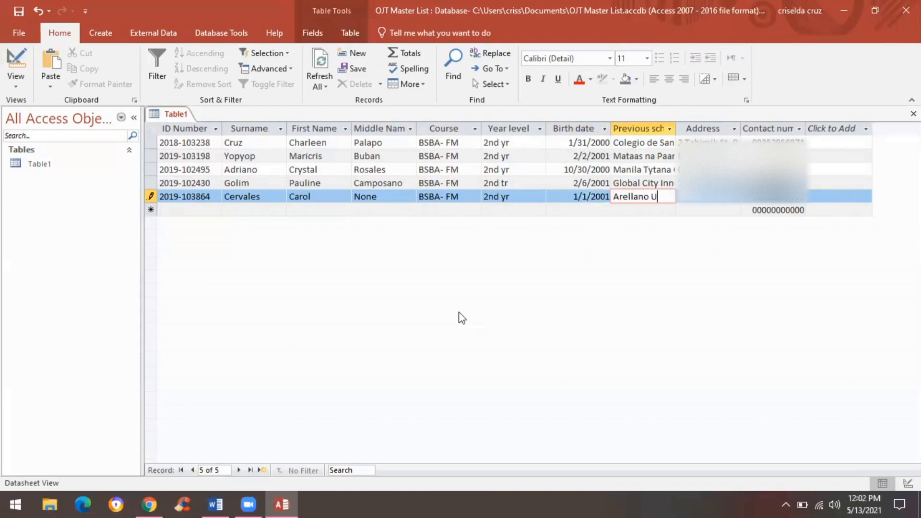
pyautogui.press('Tab')
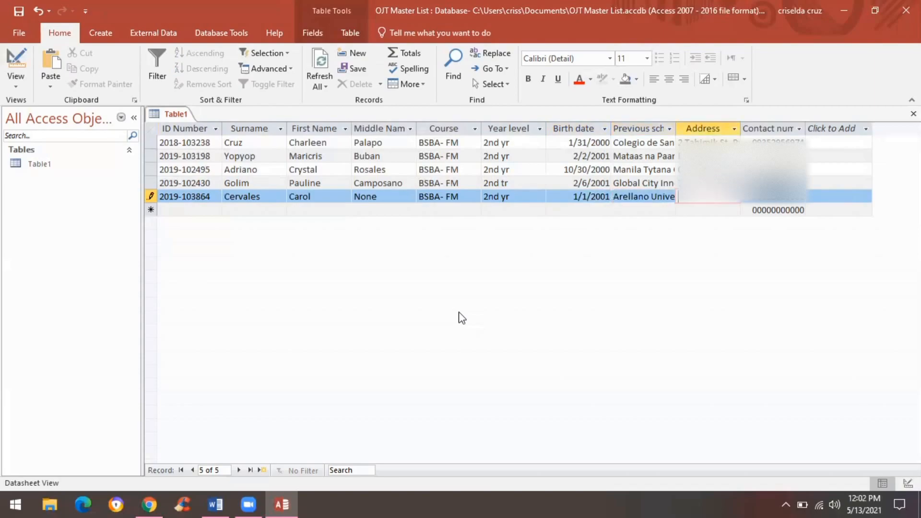
pyautogui.write('Pasig City')
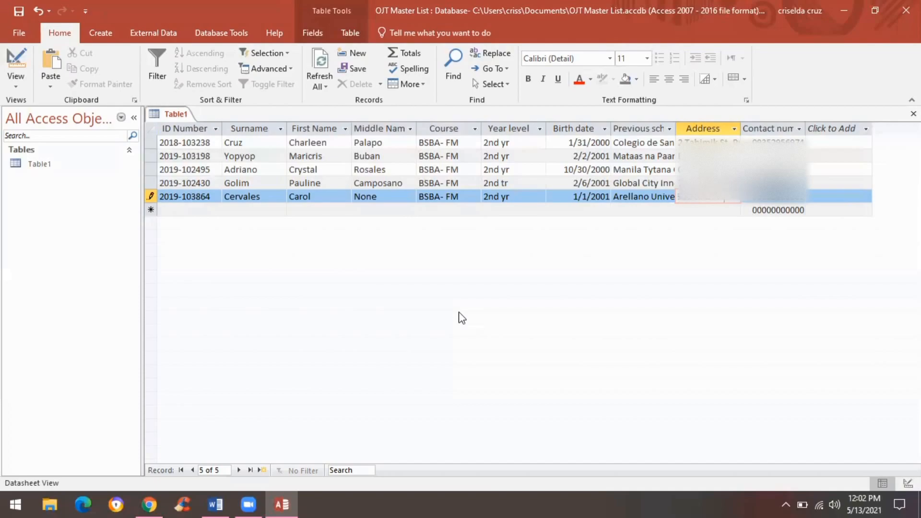
pyautogui.press('Tab')
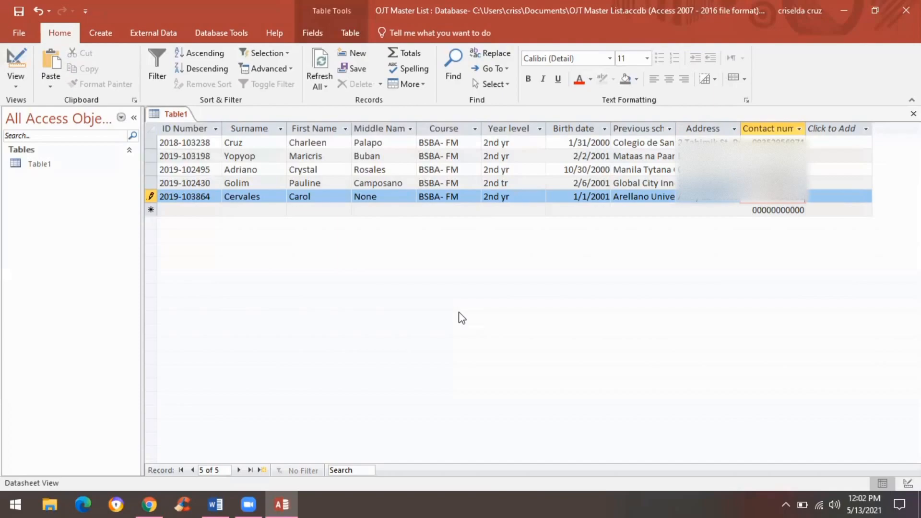
pyautogui.press('Tab')
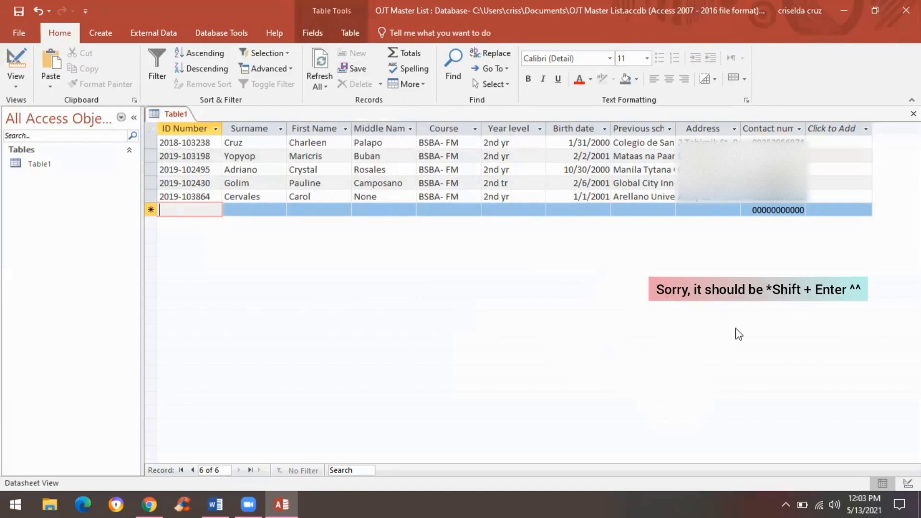
pyautogui.click(898, 11)
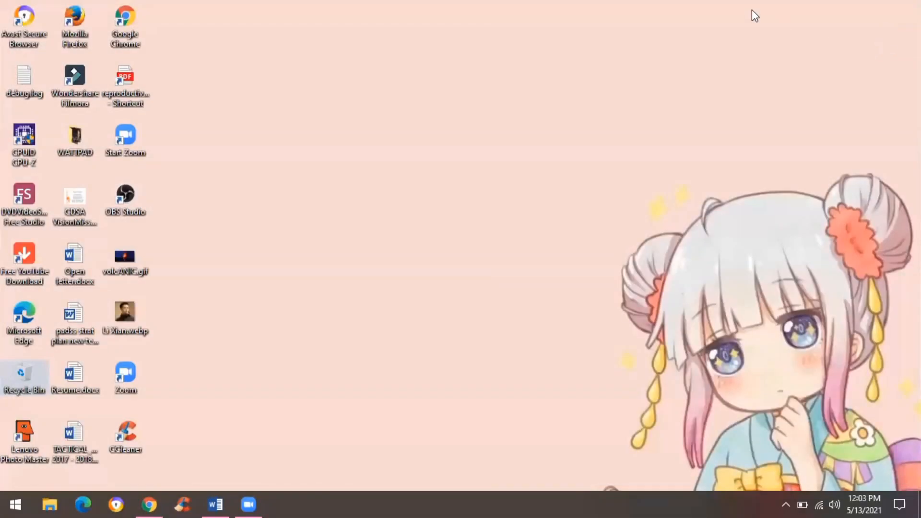